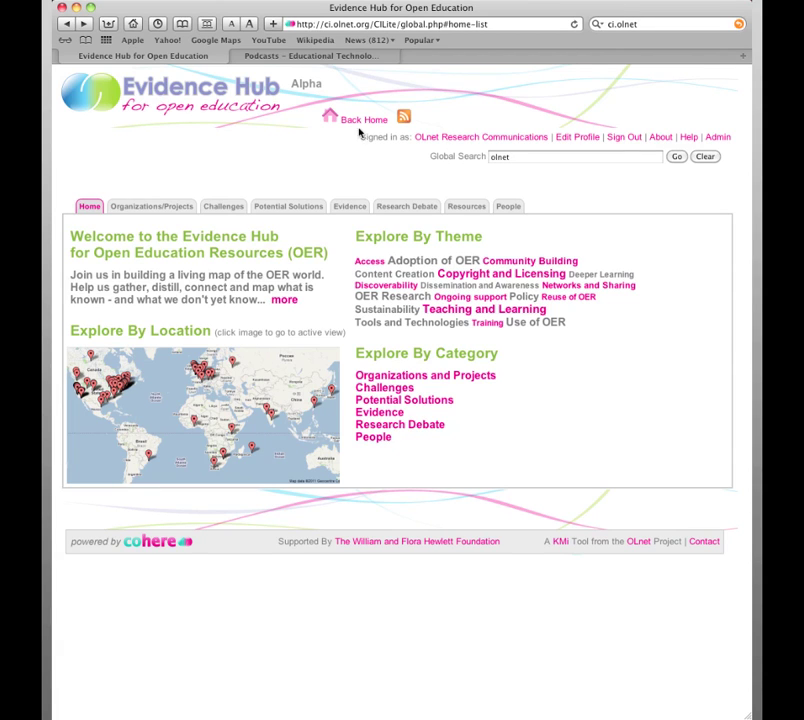
- View the organizations marked in Mauritius, East Africa, Brazil, the United States and the UK on the geo map, and open the Humbox entry
left_click_drag(369, 24, 326, 25)
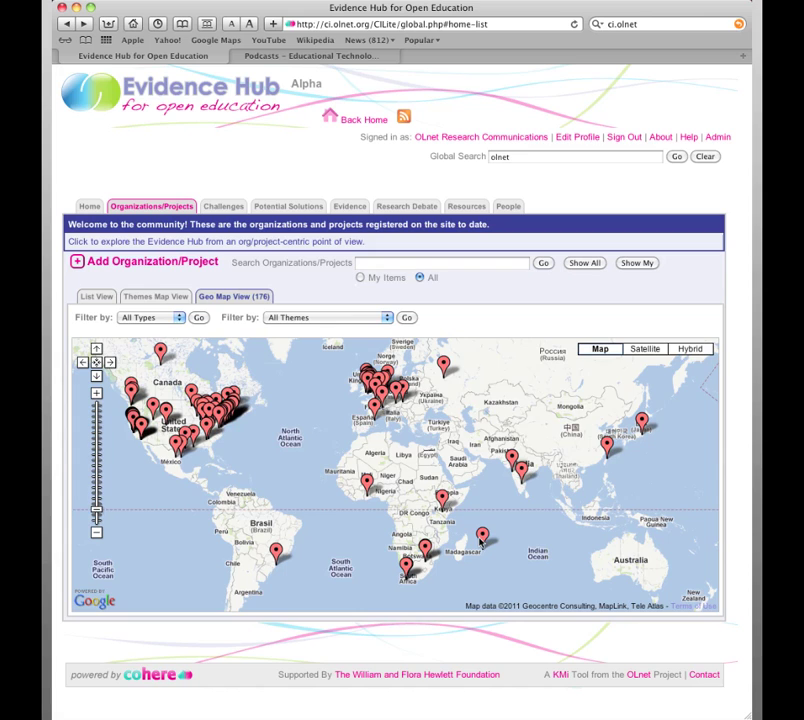
left_click(482, 538)
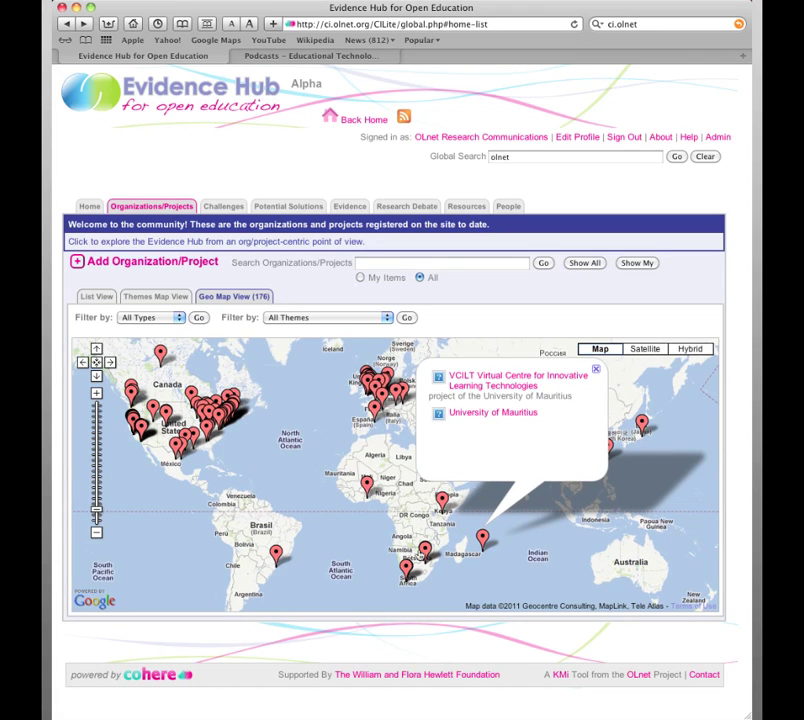
left_click(442, 500)
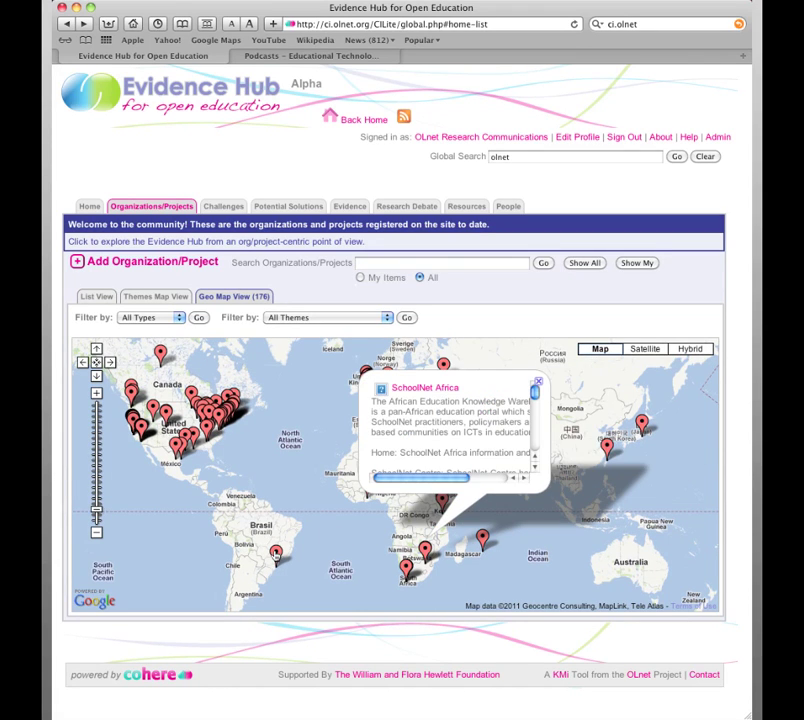
left_click(276, 550)
left_click(175, 399)
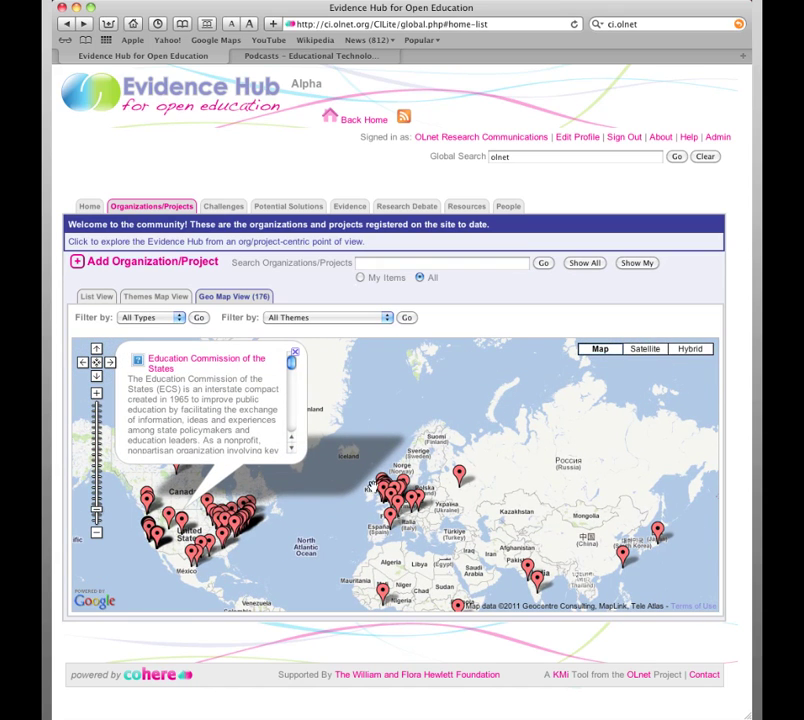
left_click(395, 494)
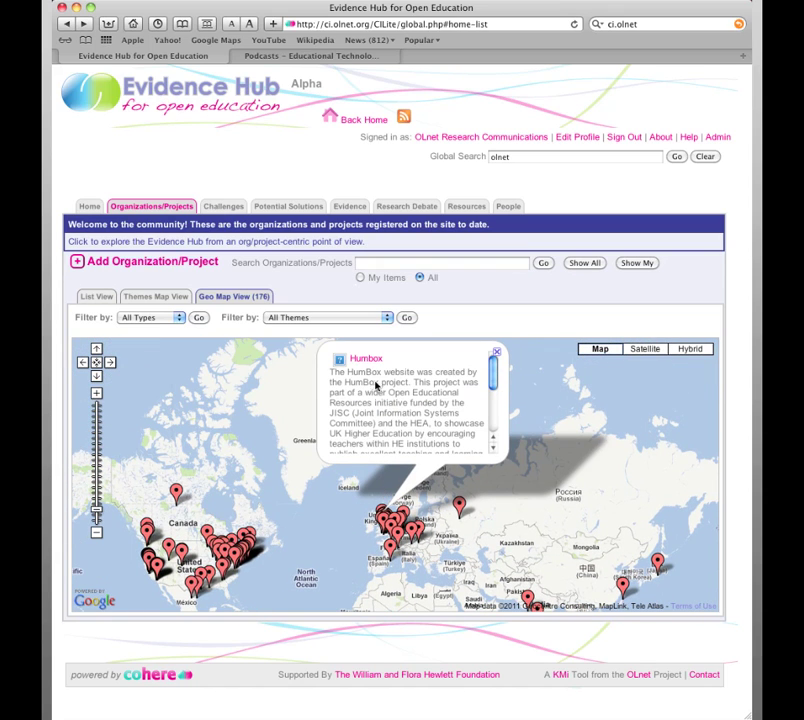
left_click(372, 357)
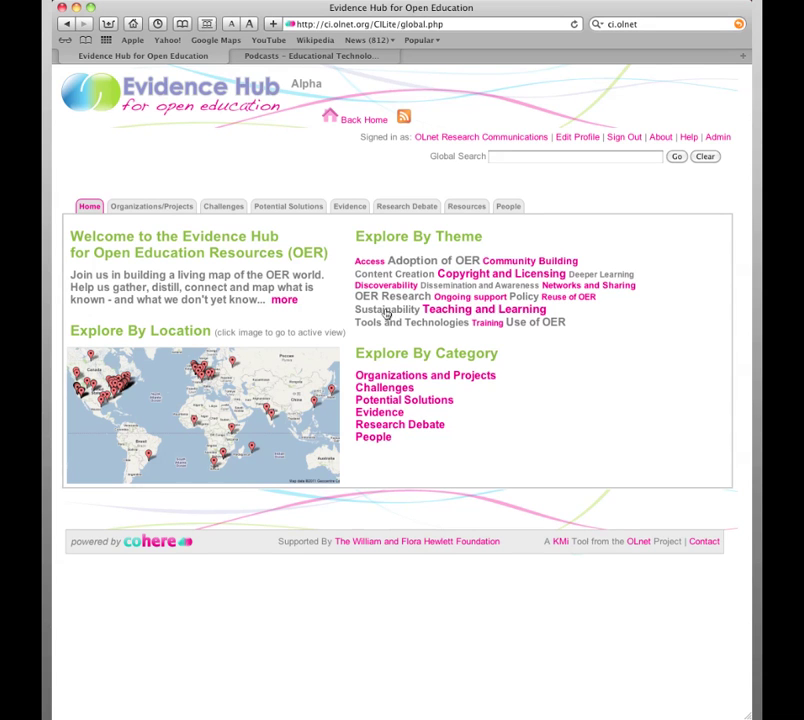
- Browse the list of challenges and explore "There are inadequate institutional policies for the development and use of repositories"
left_click(223, 206)
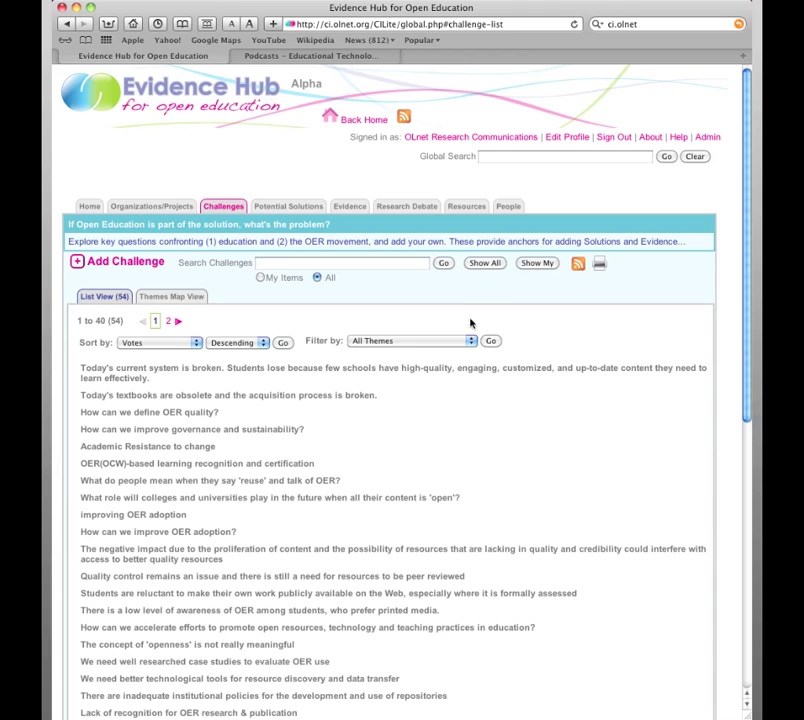
scroll(746, 217, "down", 1)
left_click_drag(746, 217, 731, 456)
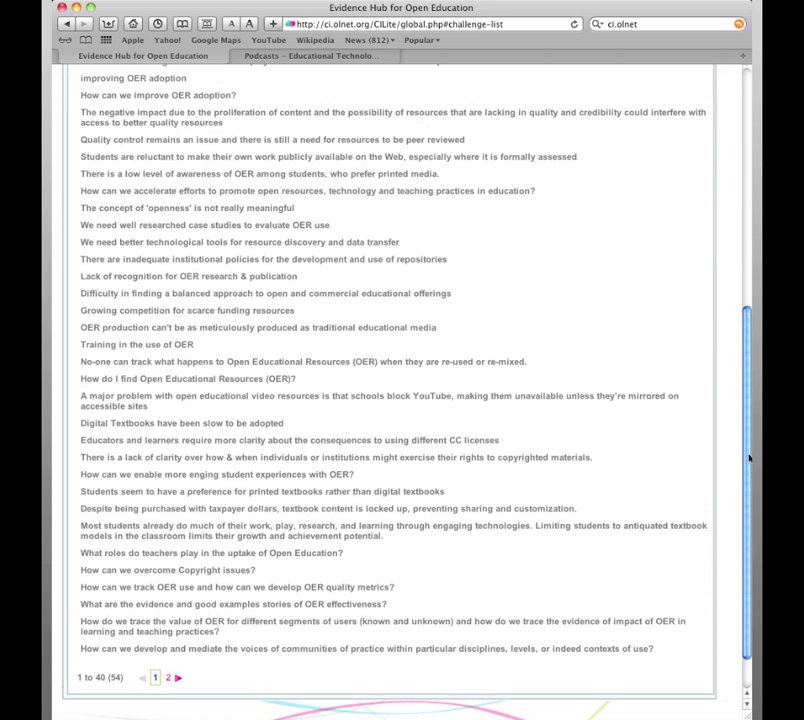
scroll(749, 465, "up", 5)
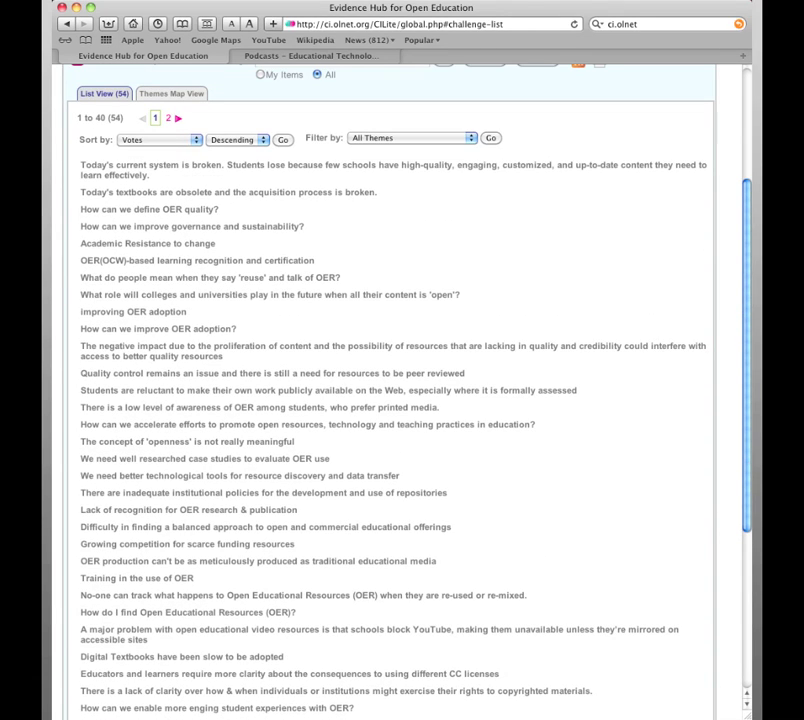
scroll(400, 390, "up", 3)
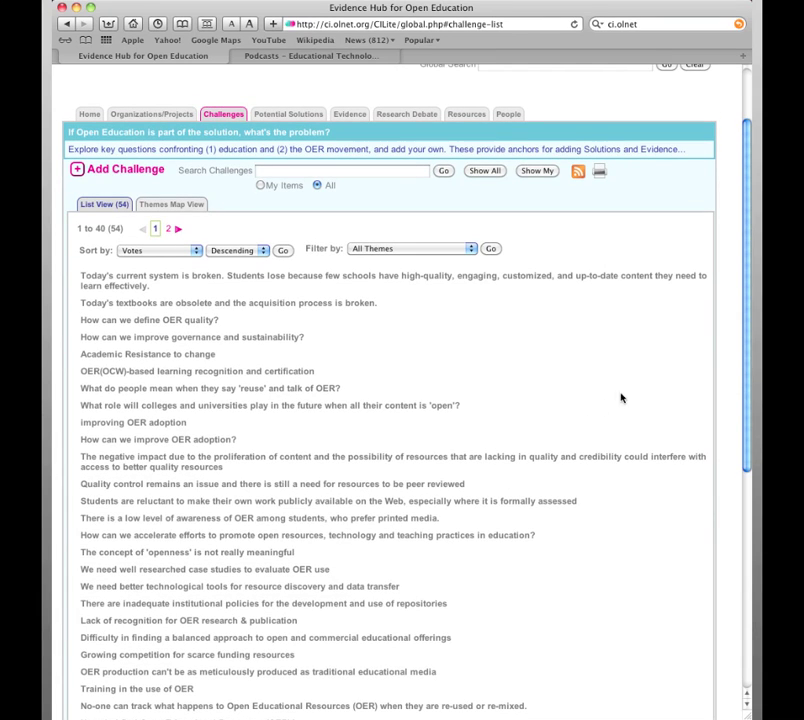
scroll(748, 373, "down", 2)
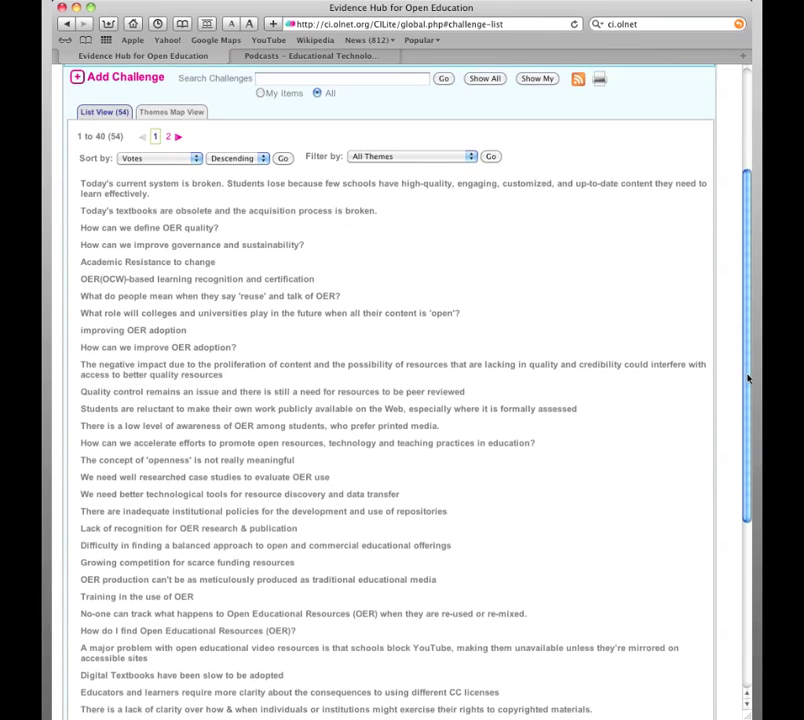
left_click_drag(748, 378, 749, 431)
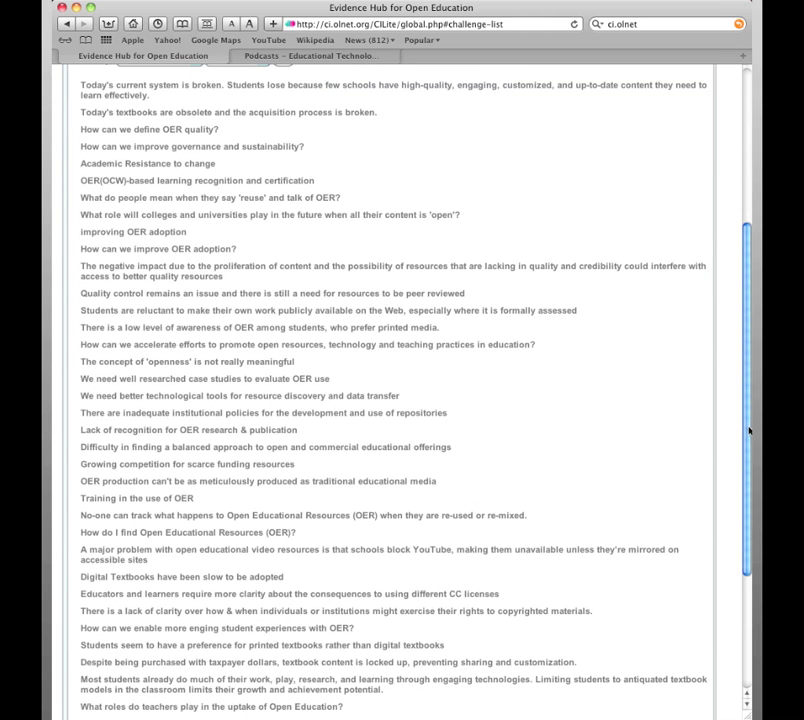
left_click(392, 414)
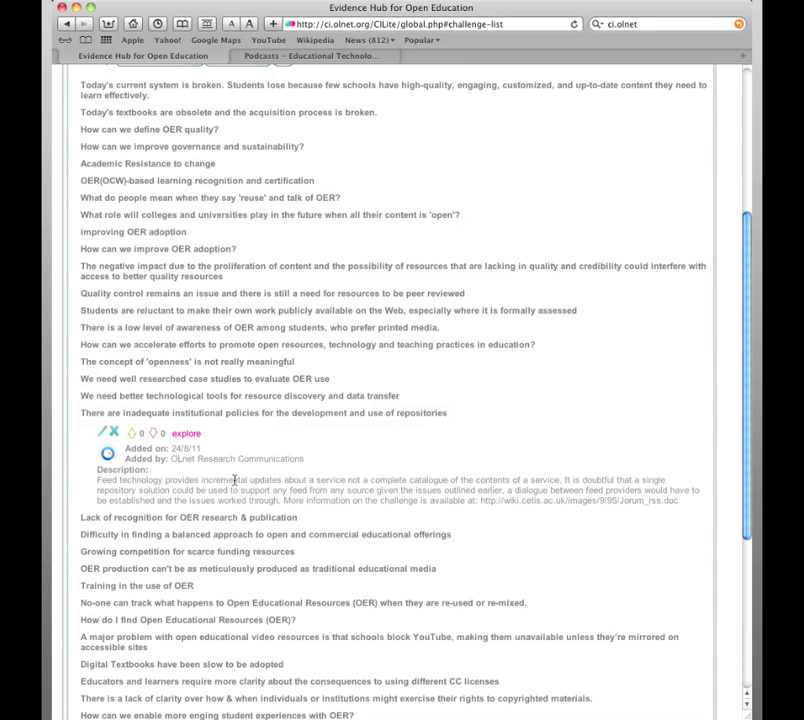
left_click(186, 434)
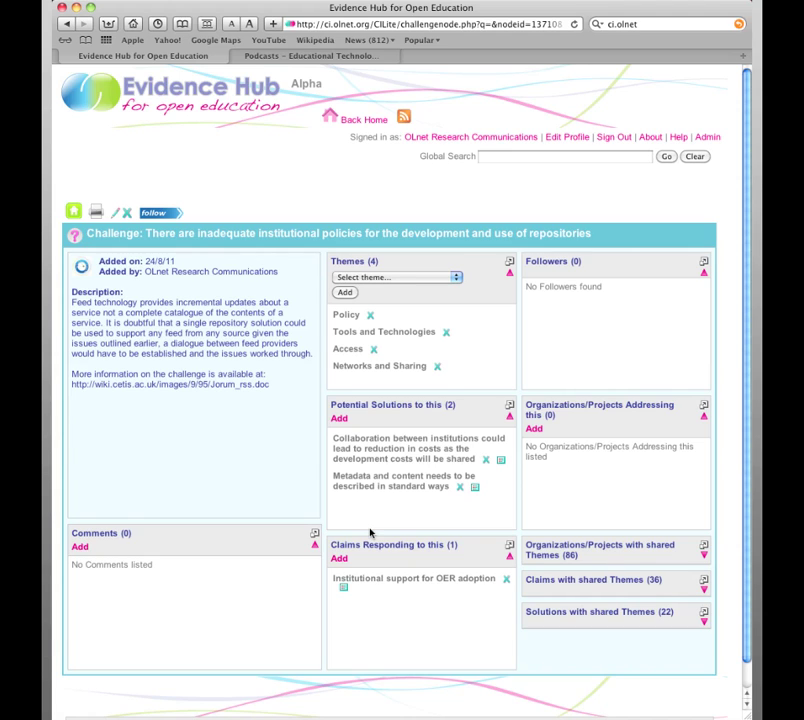
- Search the whole hub for "copyright" and view the potential solution on tools for identifying copyright issues in the production of OERs
left_click(519, 155)
type("copyright")
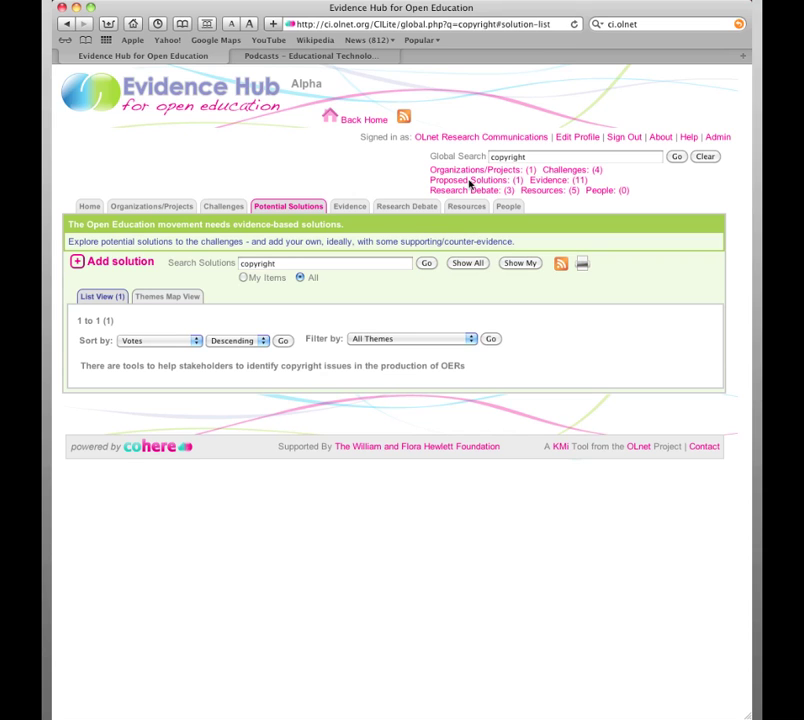
left_click(255, 369)
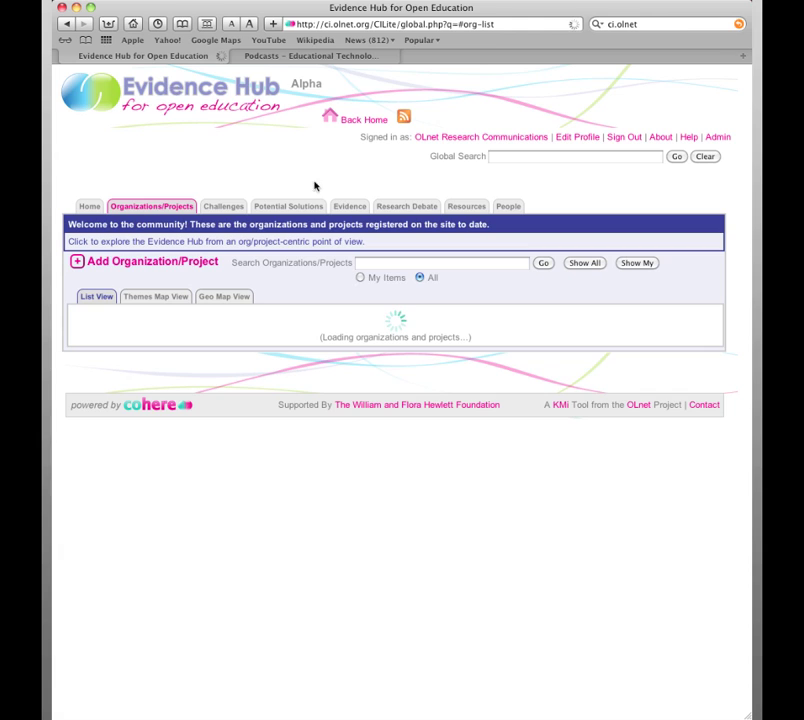
- Explore the Research Debate claim "Open Access doesn't reduce physical sales" and expand its challenges with shared themes
left_click(392, 206)
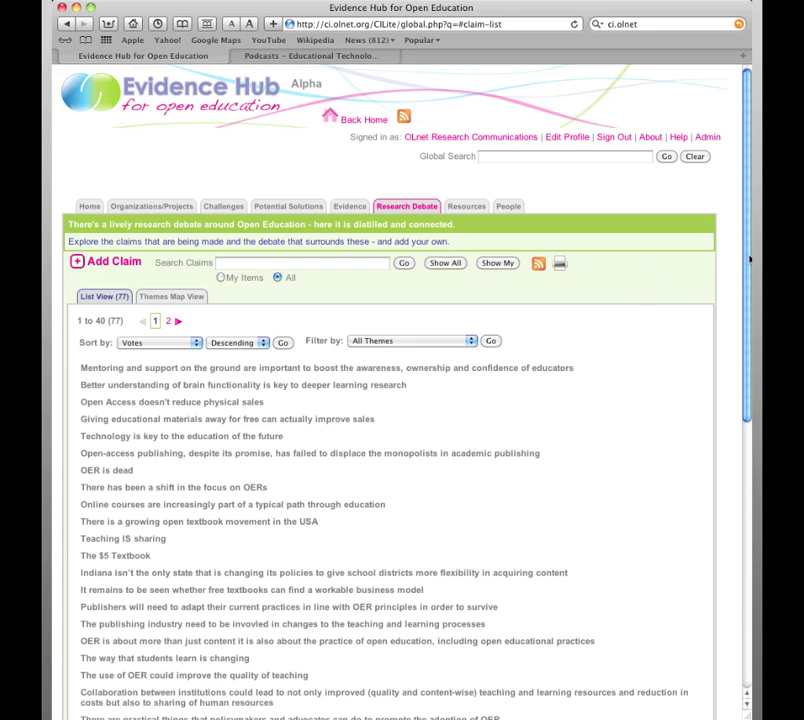
scroll(751, 276, "down", 1)
scroll(751, 276, "down", 5)
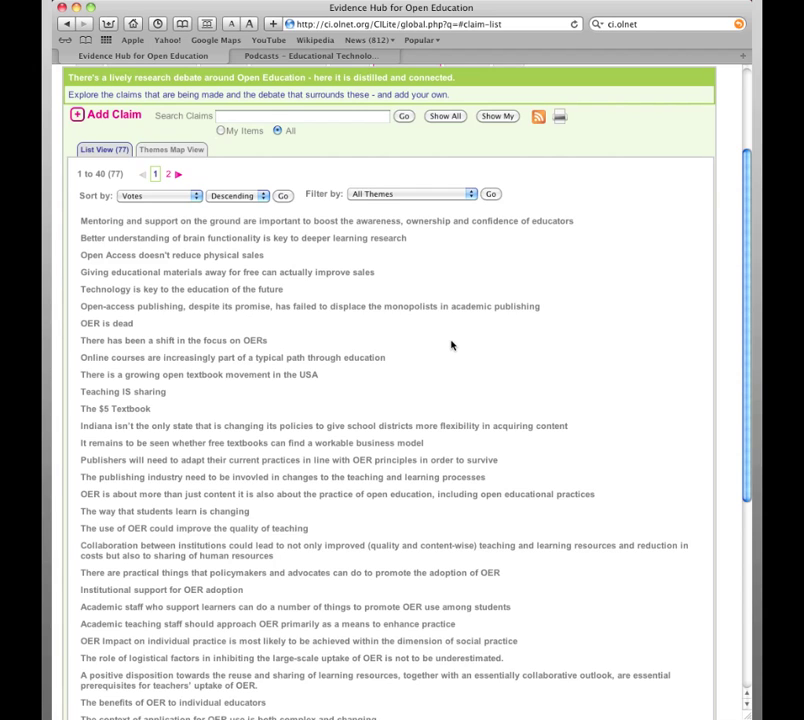
left_click(205, 256)
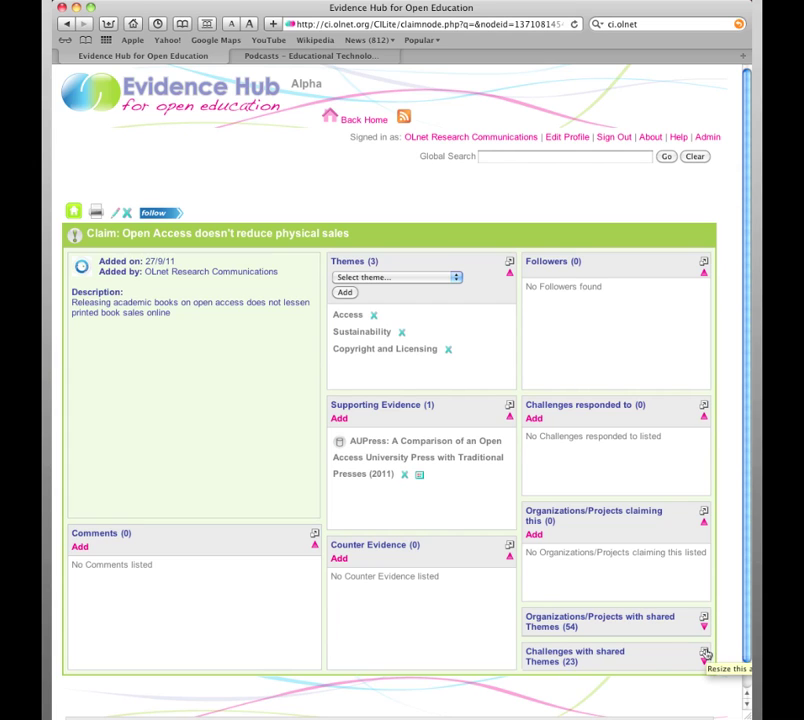
left_click(704, 653)
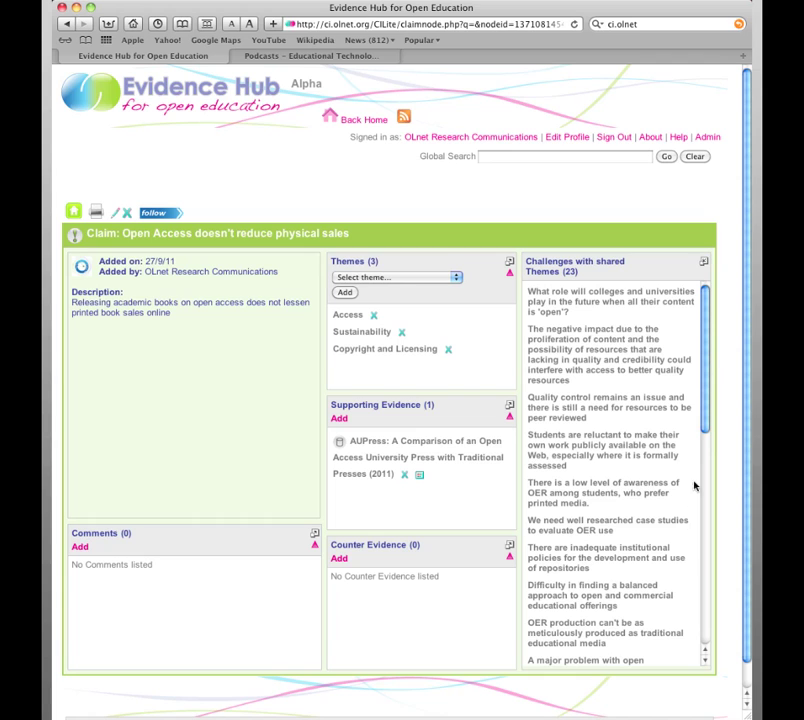
left_click_drag(704, 350, 705, 374)
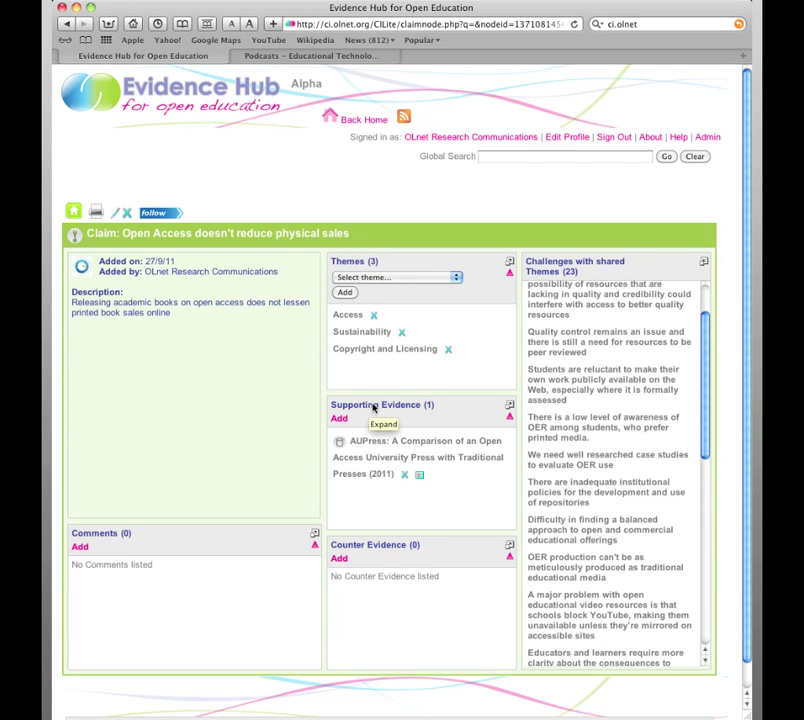
- Return to the hub's home page and browse the list of evidence entries
left_click(245, 107)
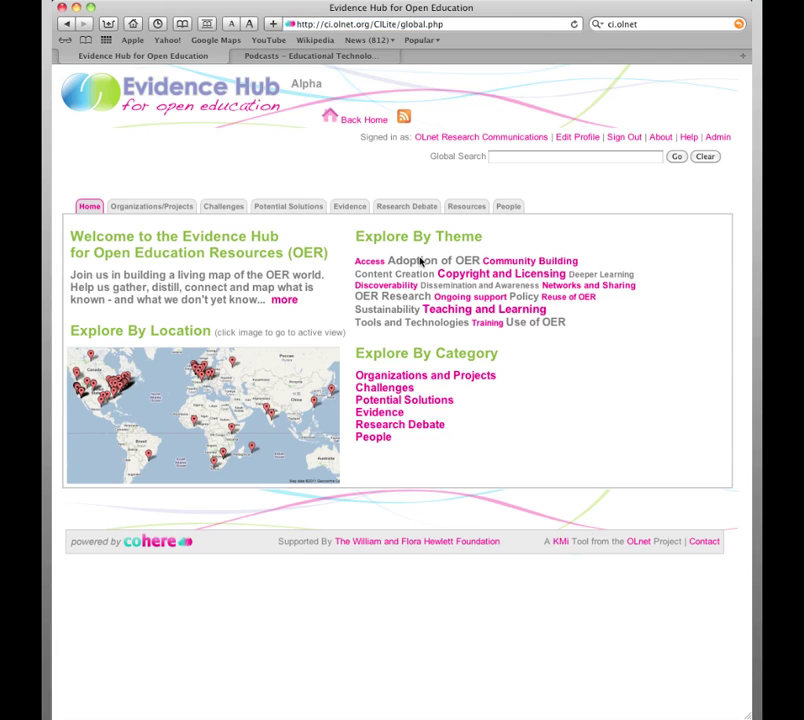
left_click(349, 207)
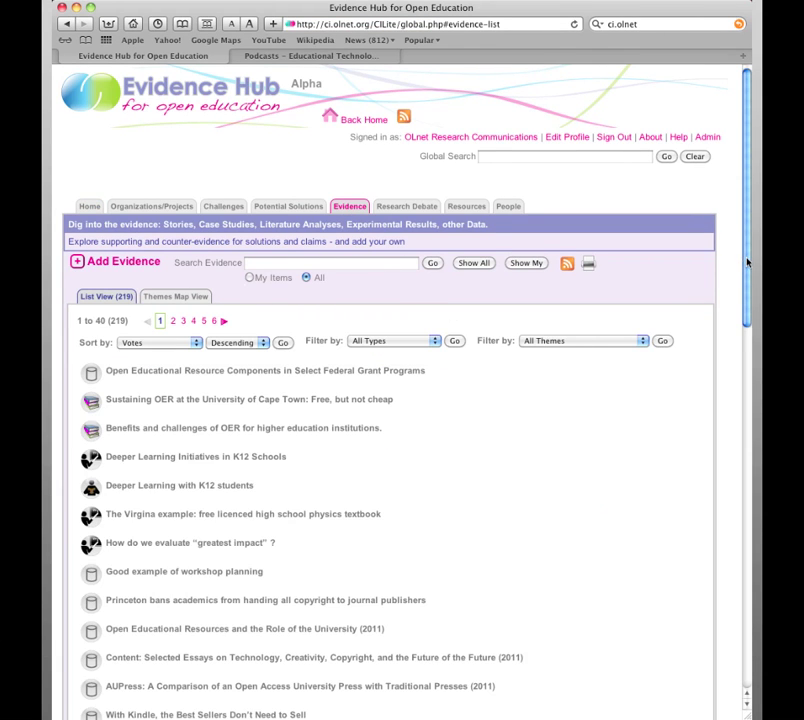
left_click_drag(745, 268, 745, 366)
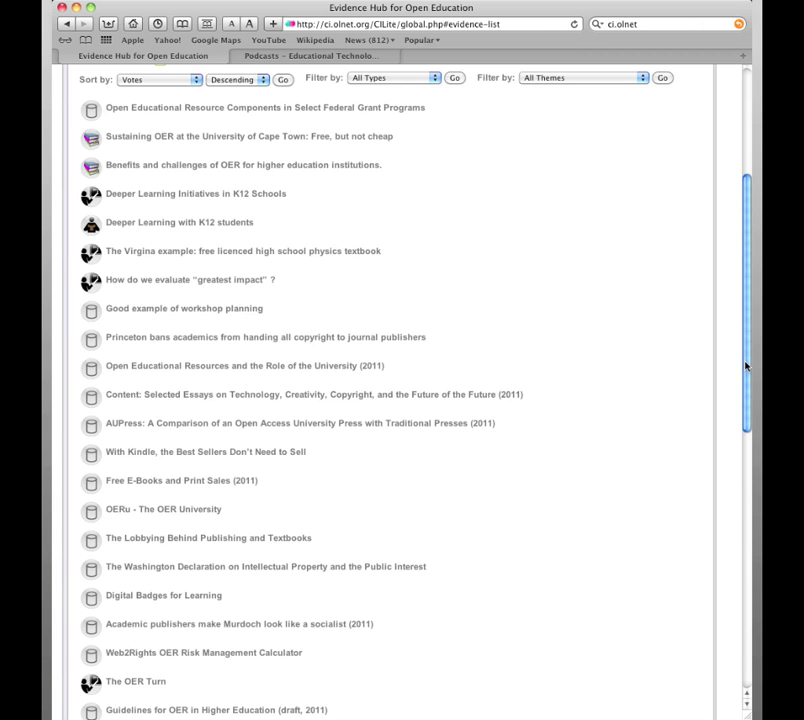
scroll(720, 300, "up", 5)
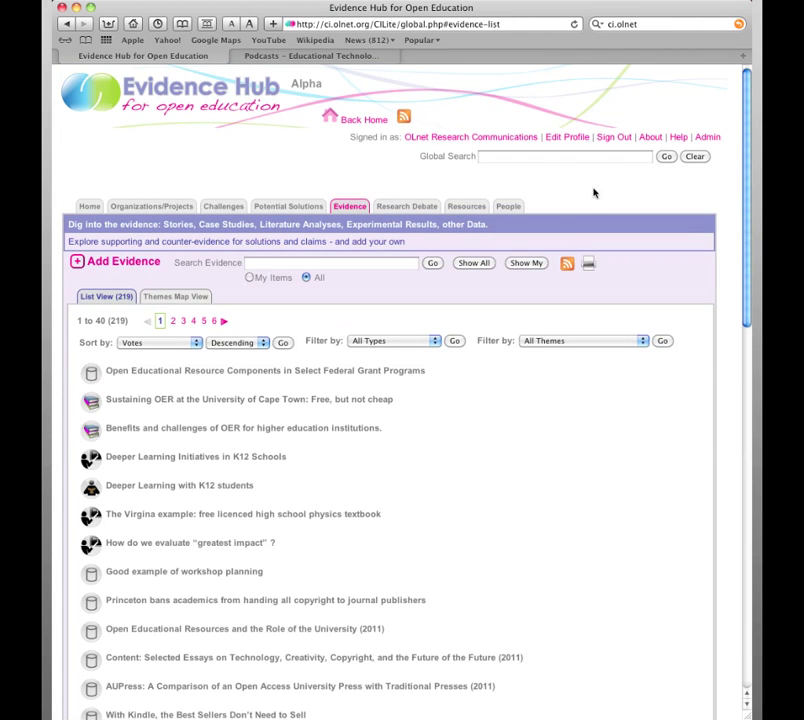
- Search the whole hub for "jisc" from the evidence list
left_click(538, 156)
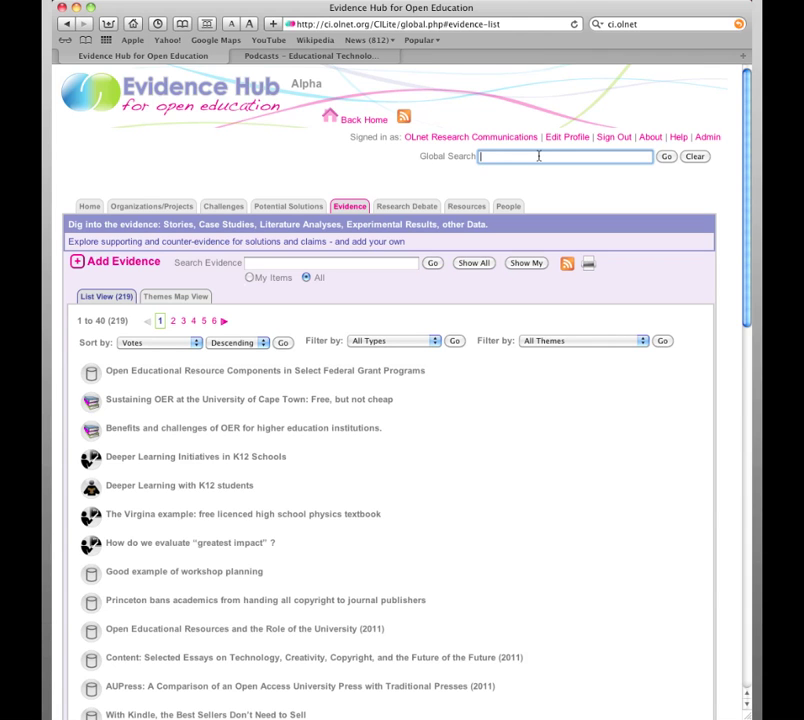
type("jisc")
key("Return")
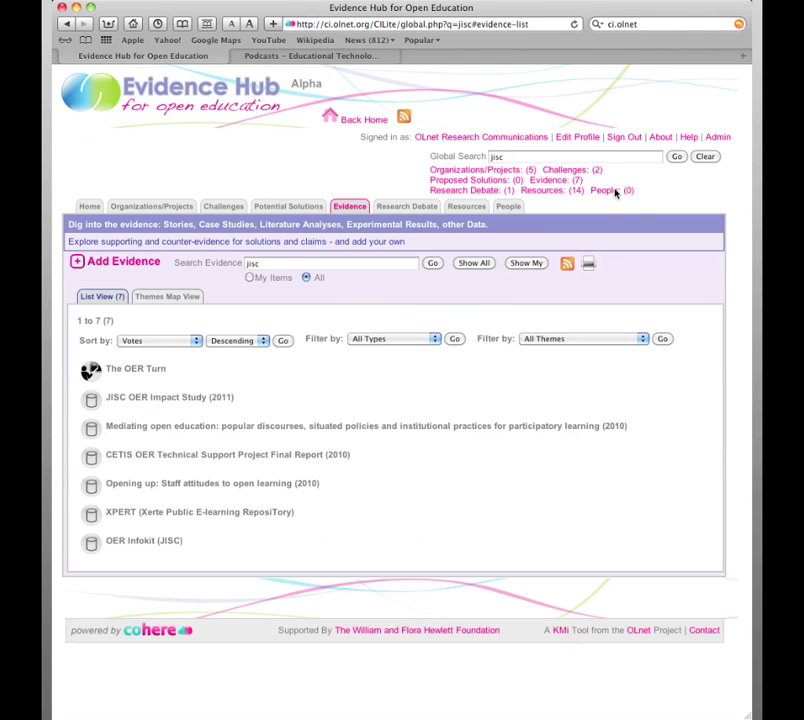
- Explore the evidence entry "JISC OER Impact Study (2011)" and expand its related claims
left_click(175, 399)
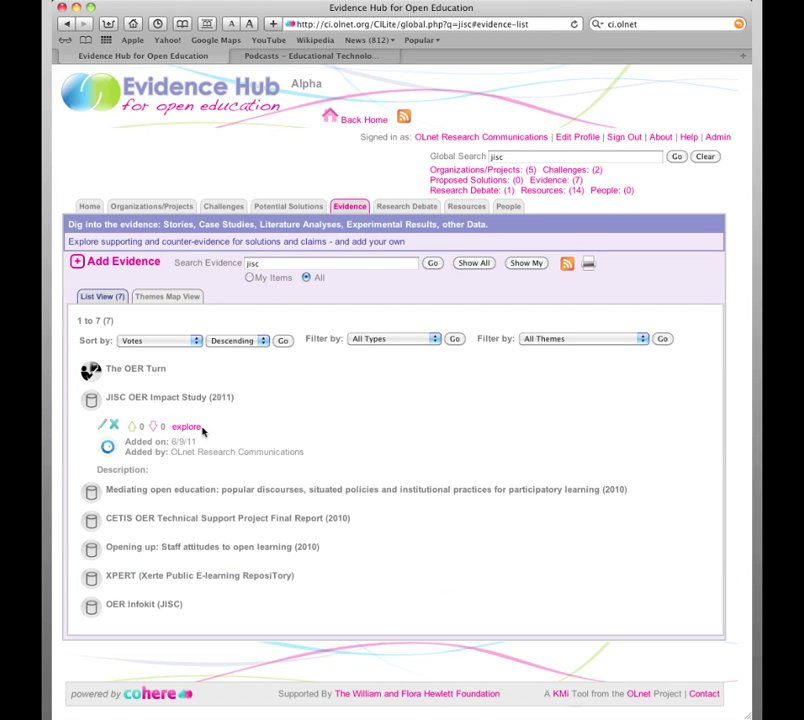
left_click(195, 430)
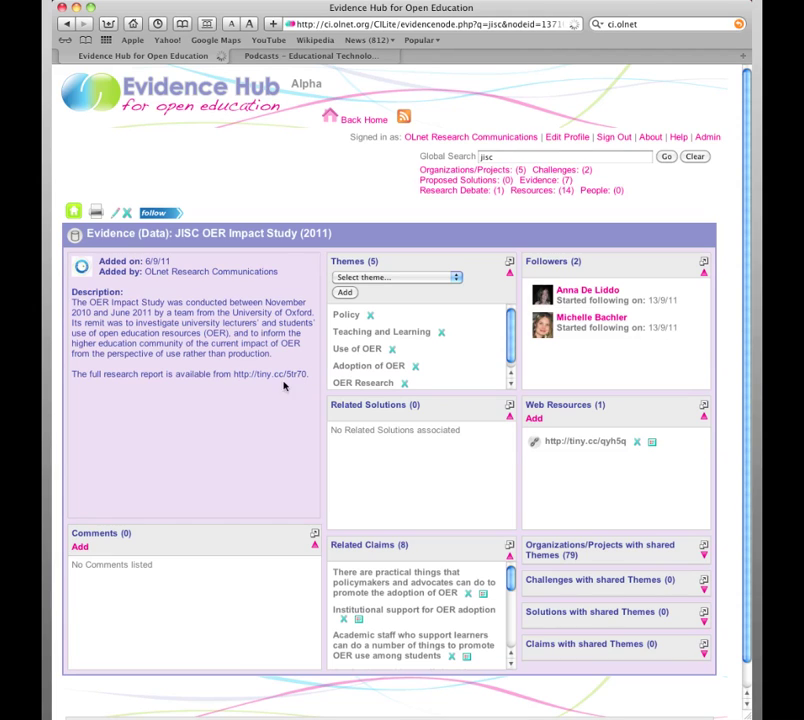
mouse_move(512, 327)
left_mouse_down()
mouse_move(511, 341)
mouse_move(511, 327)
left_mouse_up()
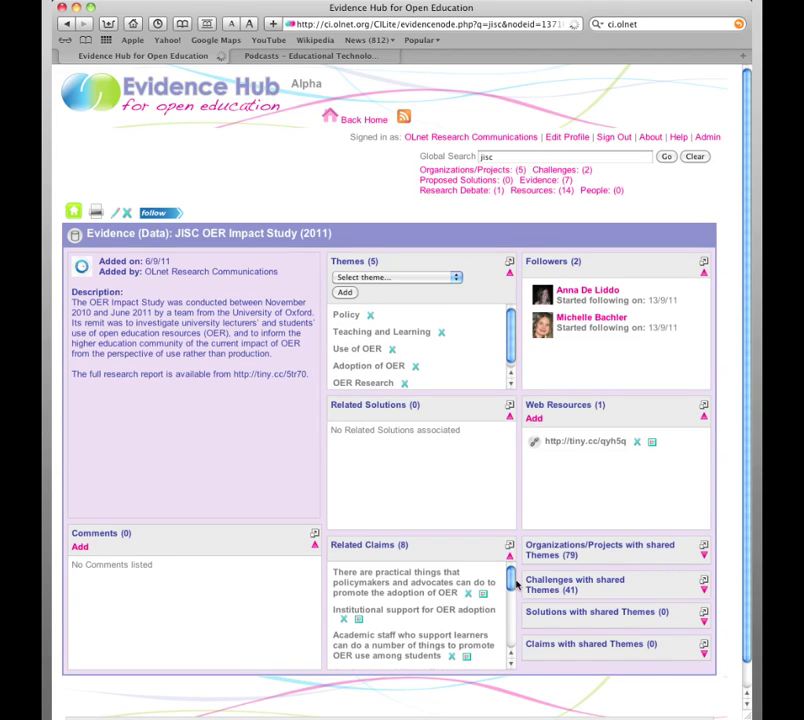
left_click(510, 550)
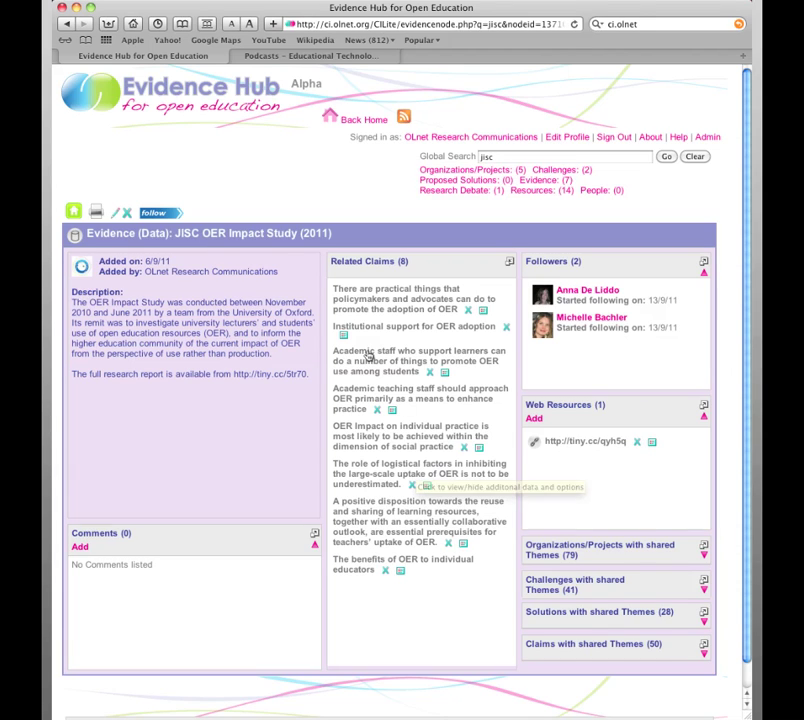
- Switch to the OU Podcasts page of the Evidence Hub and highlight its web address podcast.open.ac.uk/pod/evidence-hub
left_click(287, 58)
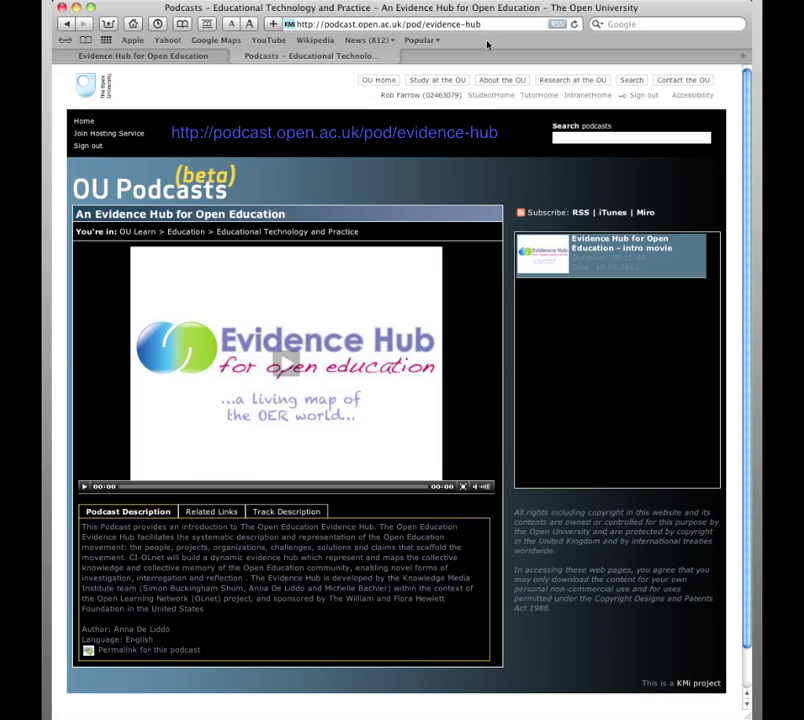
left_click_drag(482, 24, 324, 23)
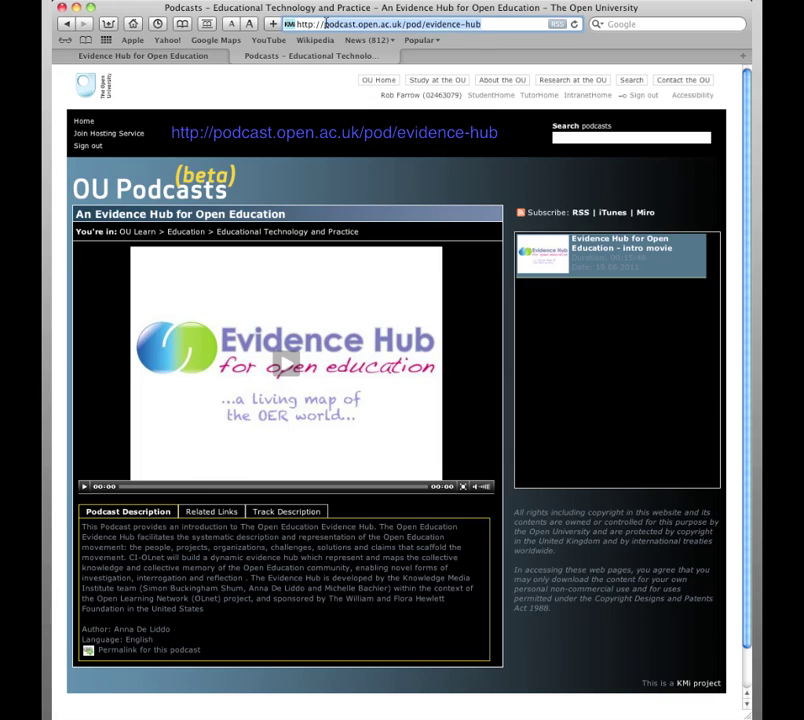